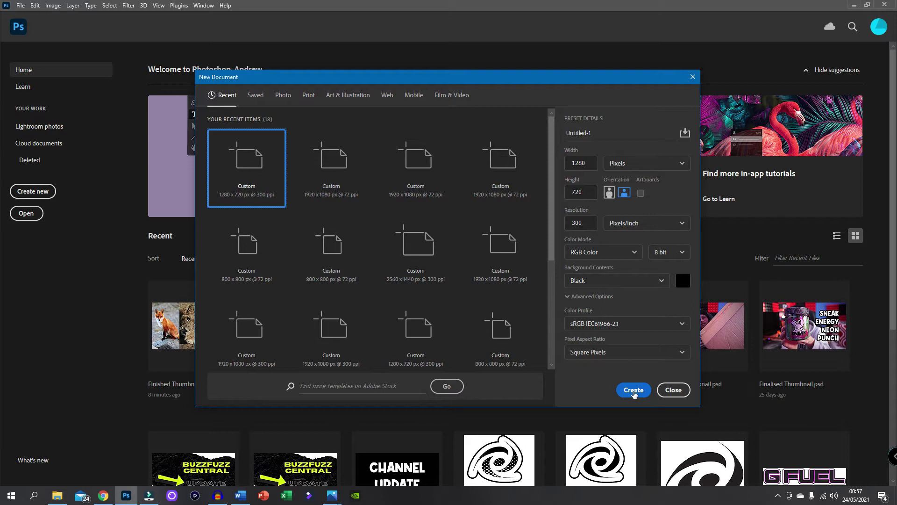
Step: Create the black 1280×720 canvas and save it as 'video tutorial thumbnail 3 images.psd'
left_click(634, 392)
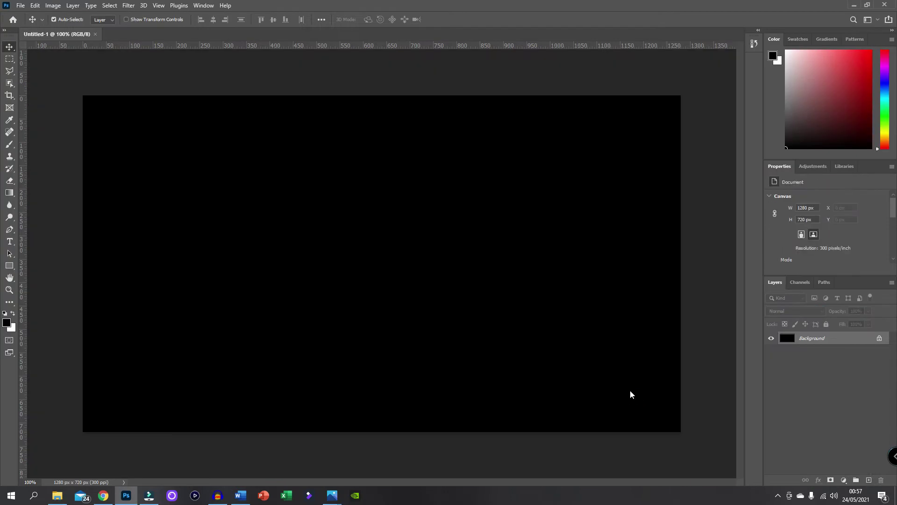
left_click(20, 7)
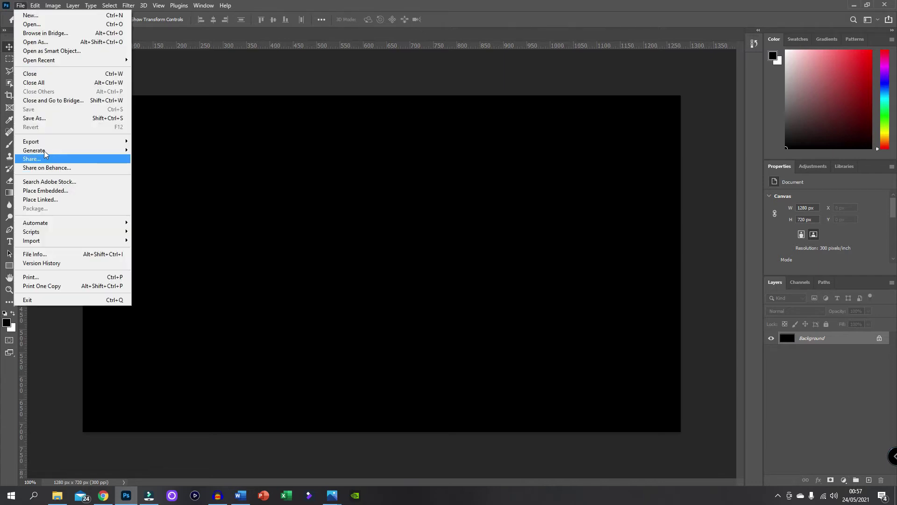
left_click(38, 119)
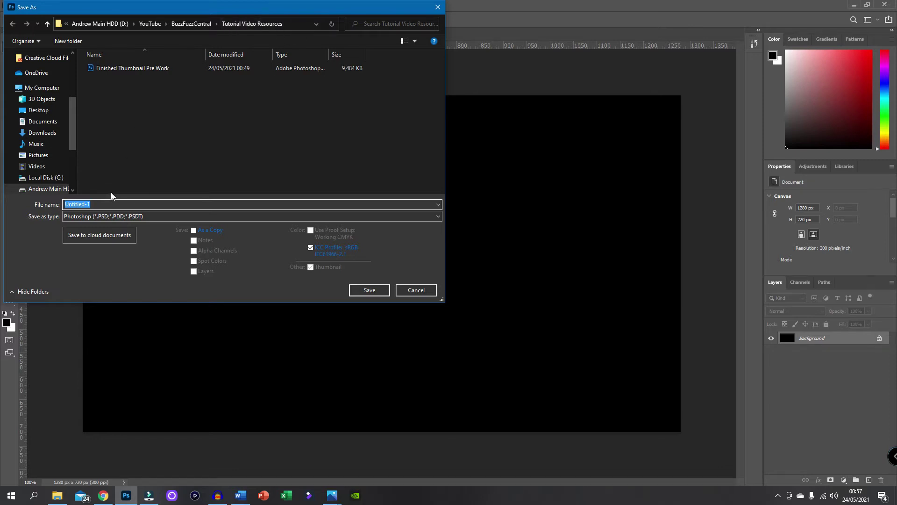
type("t")
type("video")
type(" tut")
type("orial t")
type("humbna")
type("il 3 image")
type("s")
key("Return")
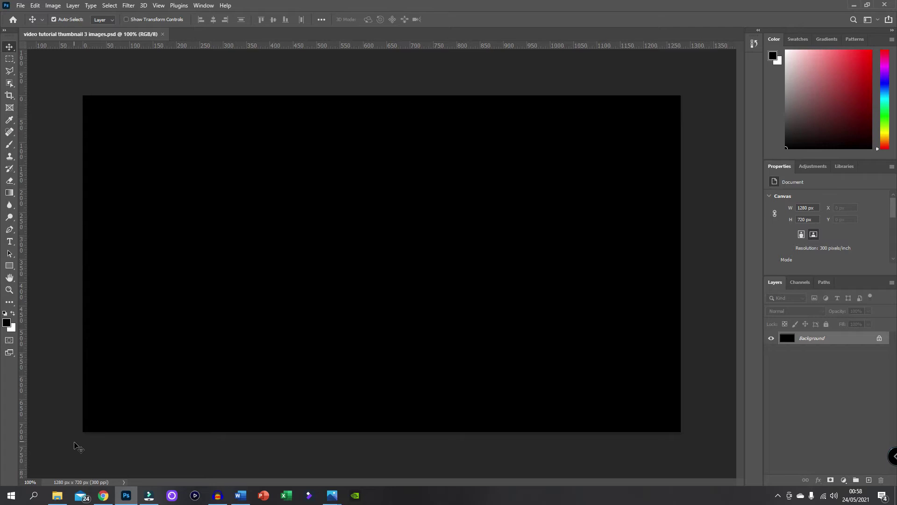
left_click(57, 496)
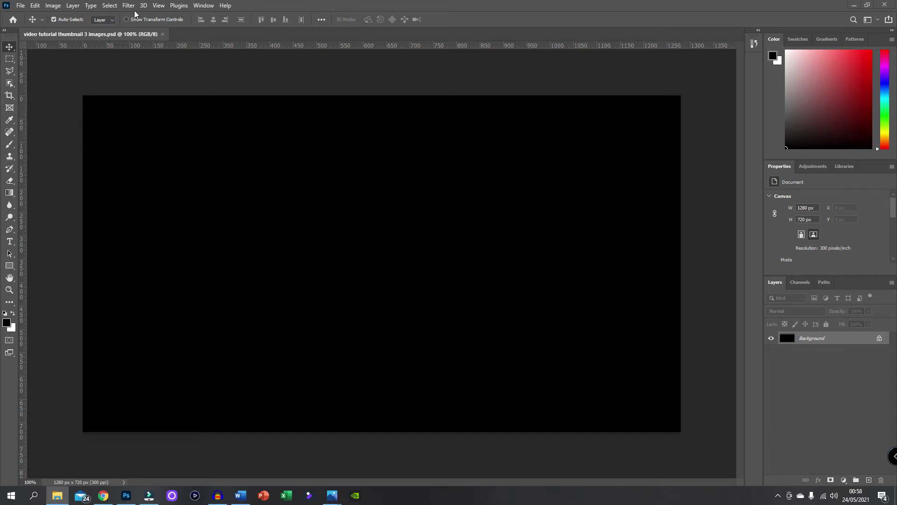
Step: Place two vertical guides at 425 px and 850 px using View > New Guide
left_click(160, 6)
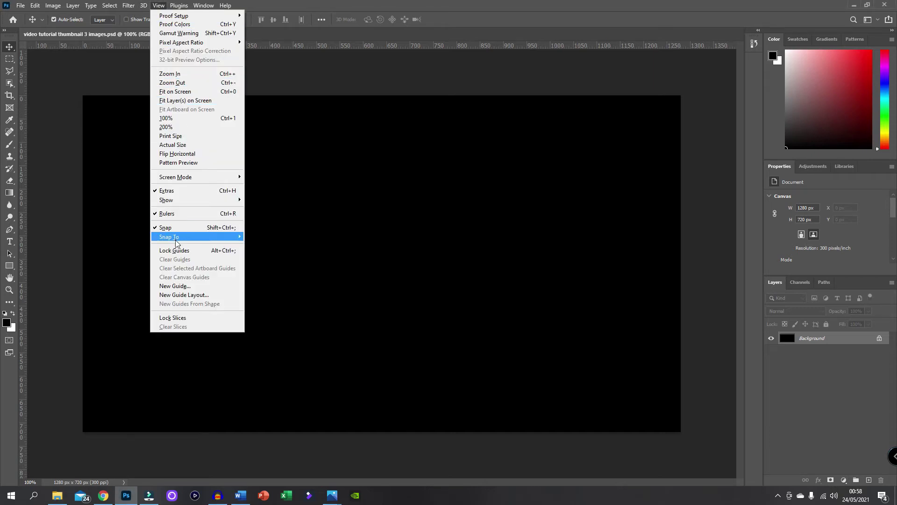
left_click(174, 285)
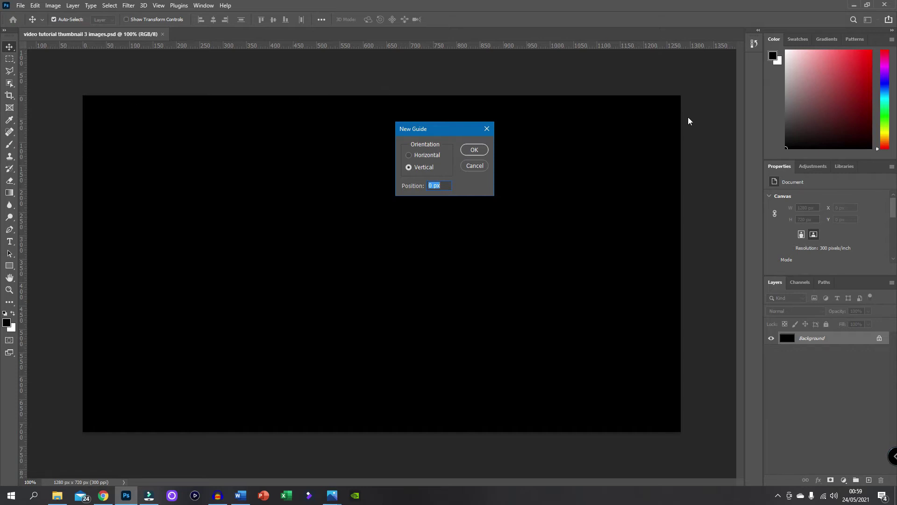
key("Right")
double_click(431, 186)
type("42")
key("Return")
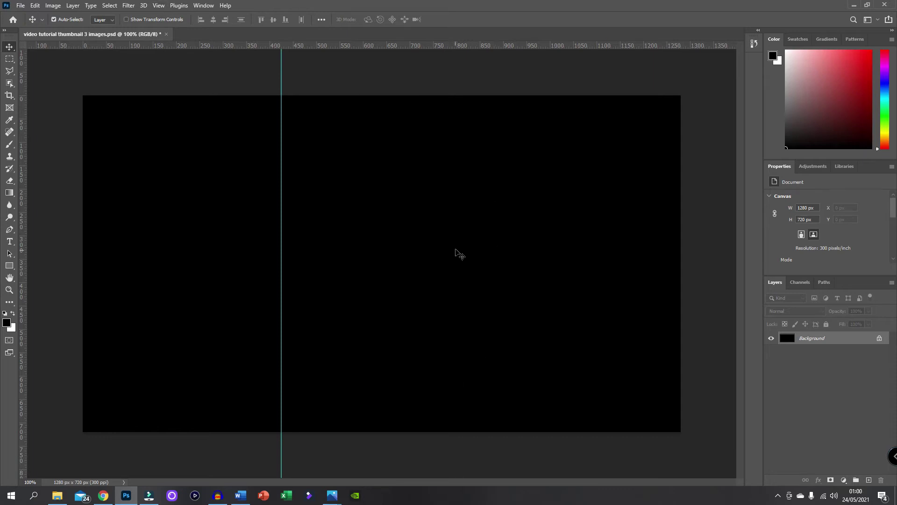
left_click(158, 6)
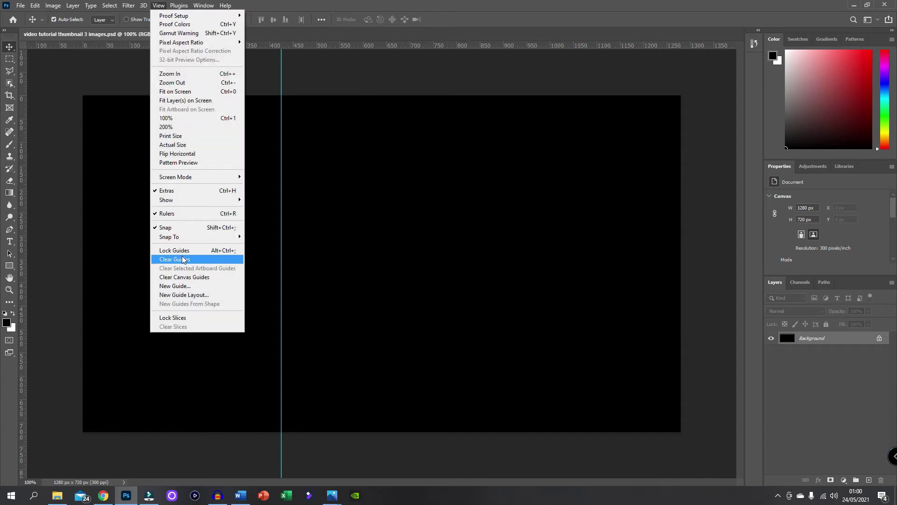
left_click(182, 286)
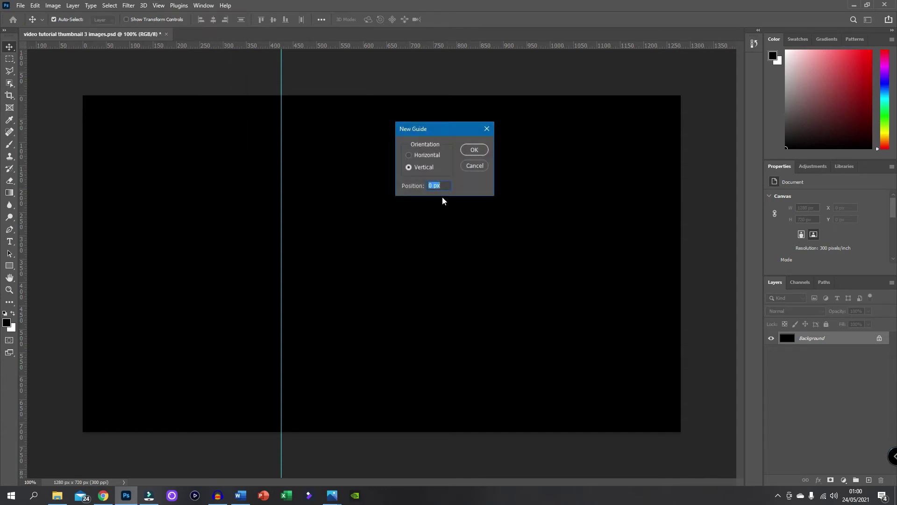
type("850")
key("Return")
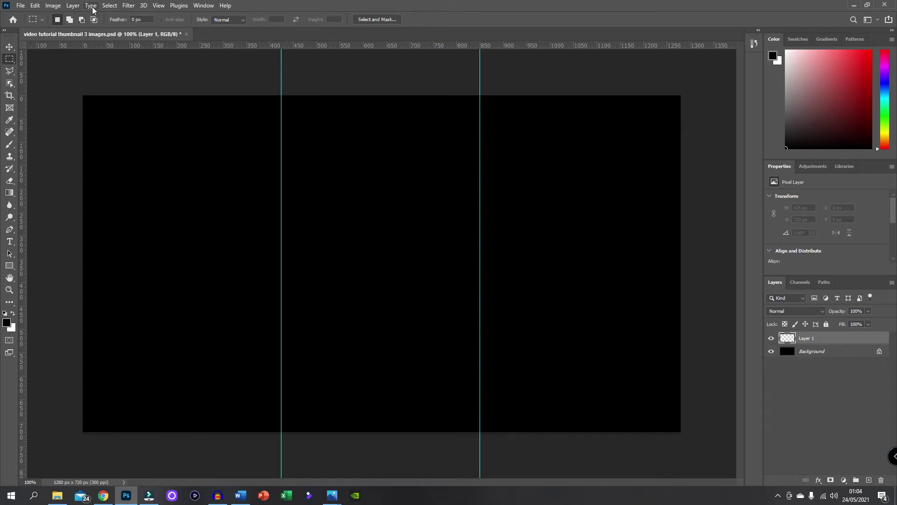
Step: Look through the View menu's options, then close it without changing anything
left_click(157, 6)
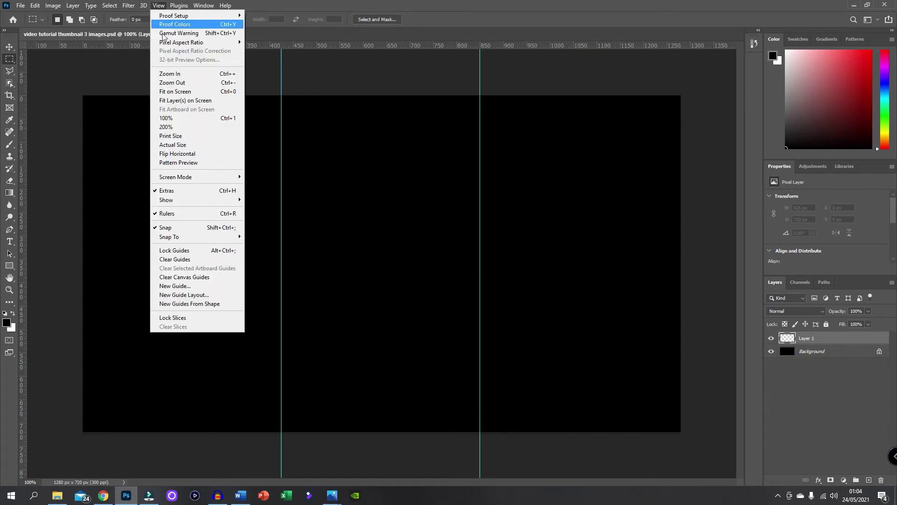
mouse_move(183, 237)
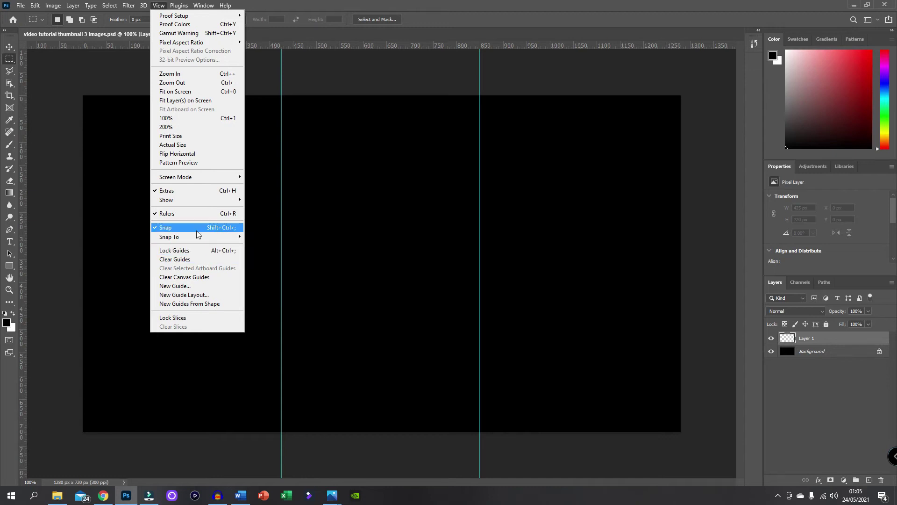
left_click(157, 7)
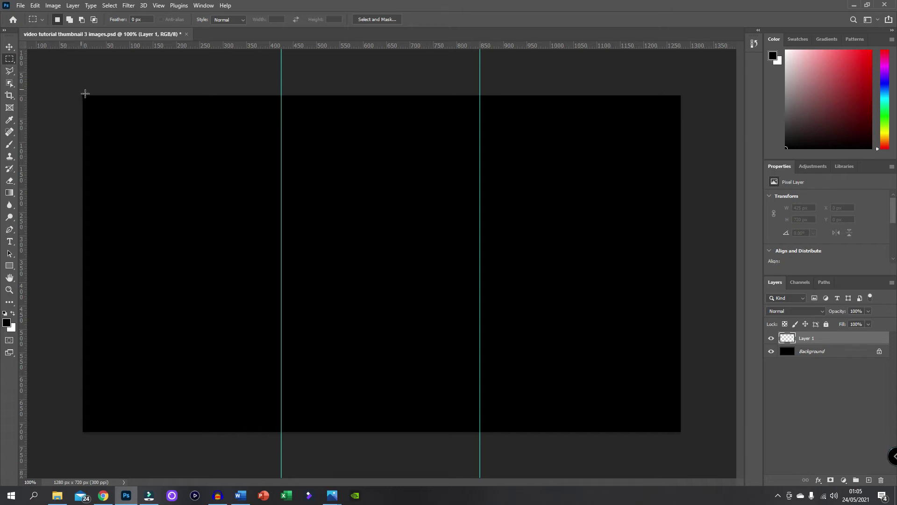
Step: Select the left column up to the first guide, fill it with green #2afc00, then deselect
left_click_drag(84, 95, 281, 456)
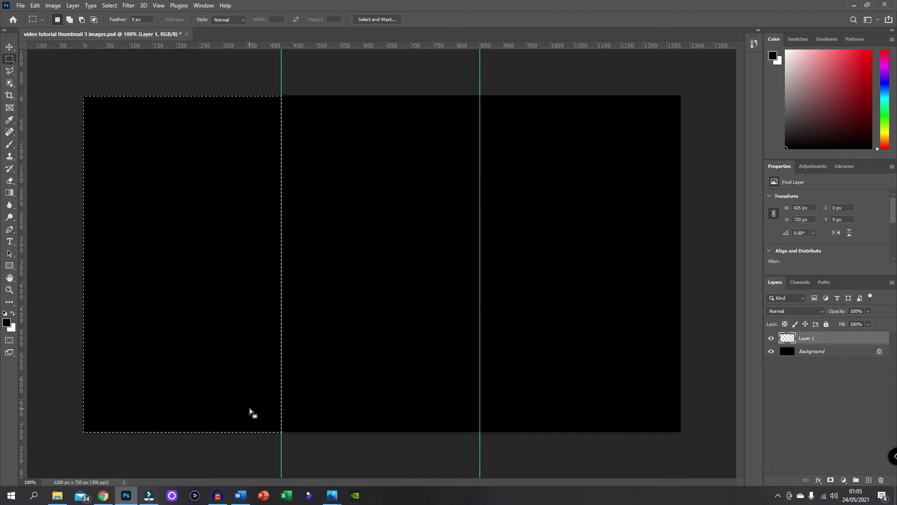
right_click(167, 211)
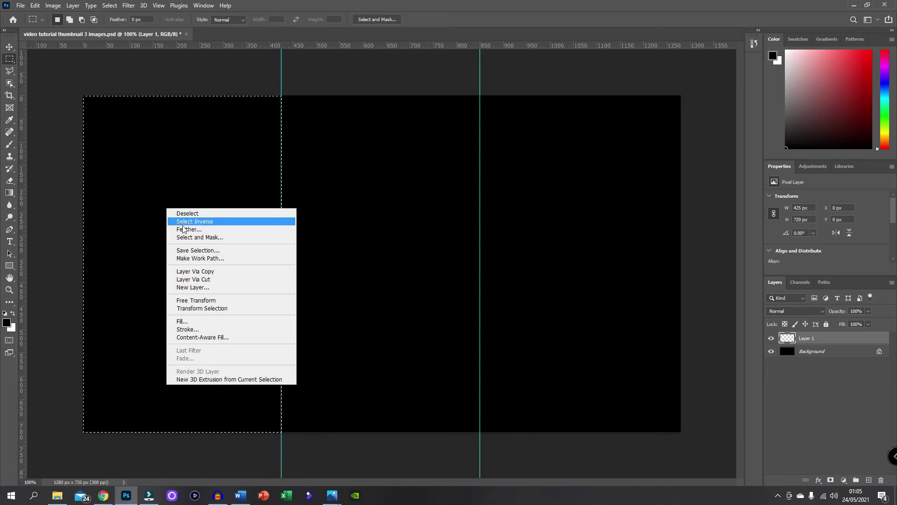
left_click(192, 321)
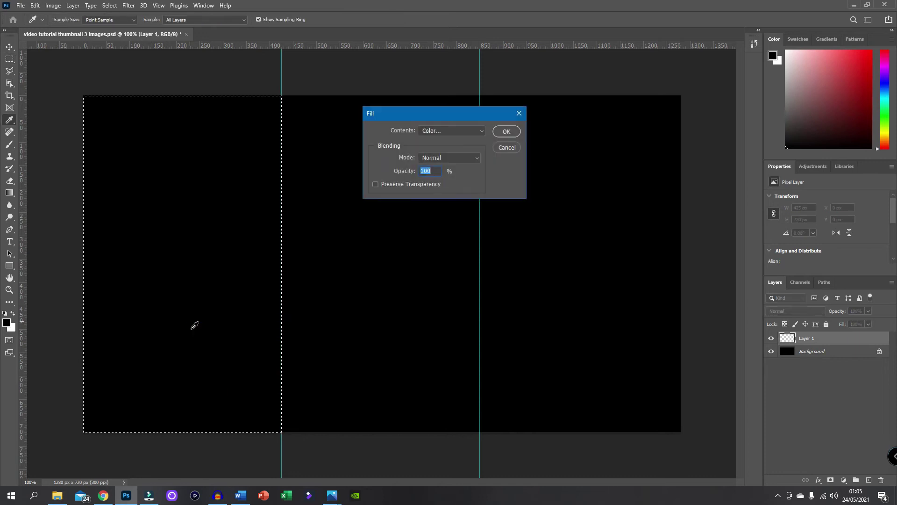
left_click(444, 132)
left_click(444, 155)
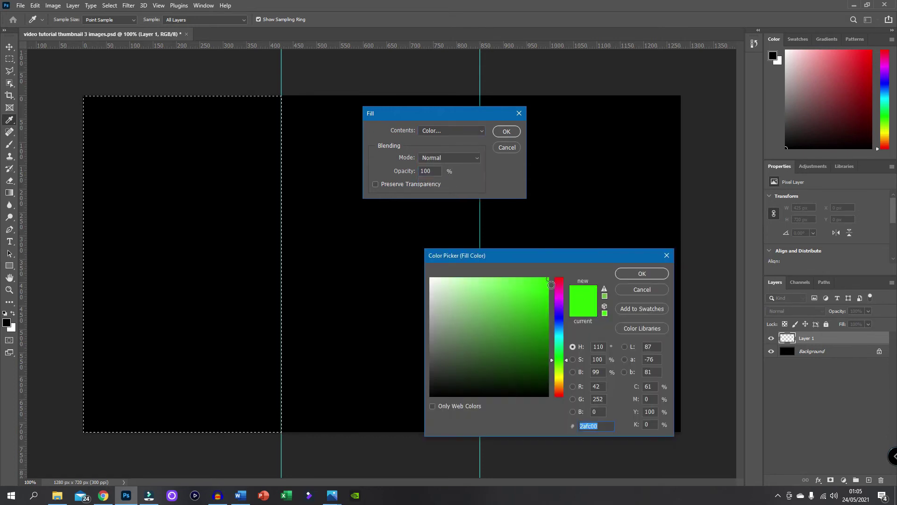
left_click(634, 275)
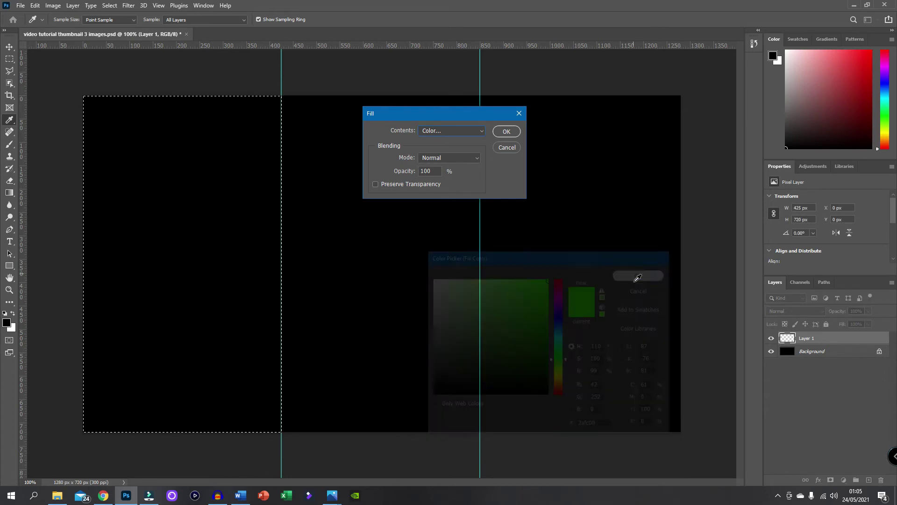
left_click(509, 132)
right_click(225, 150)
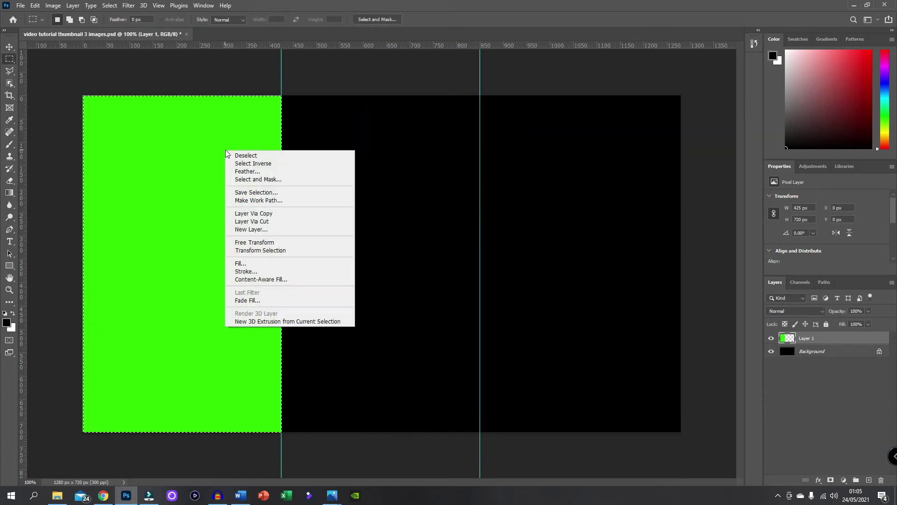
left_click(243, 158)
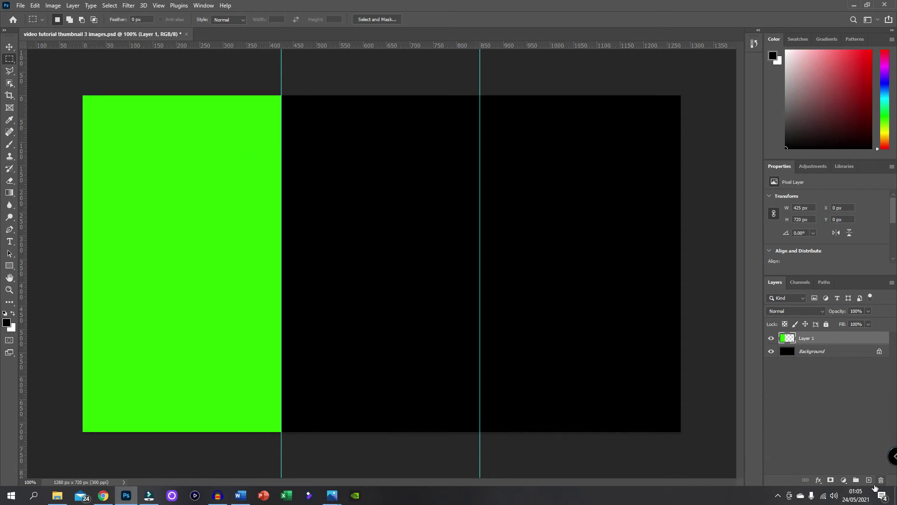
Step: On a new Layer 2, fill the column between the guides with blue #0018fc, then deselect
left_click(869, 480)
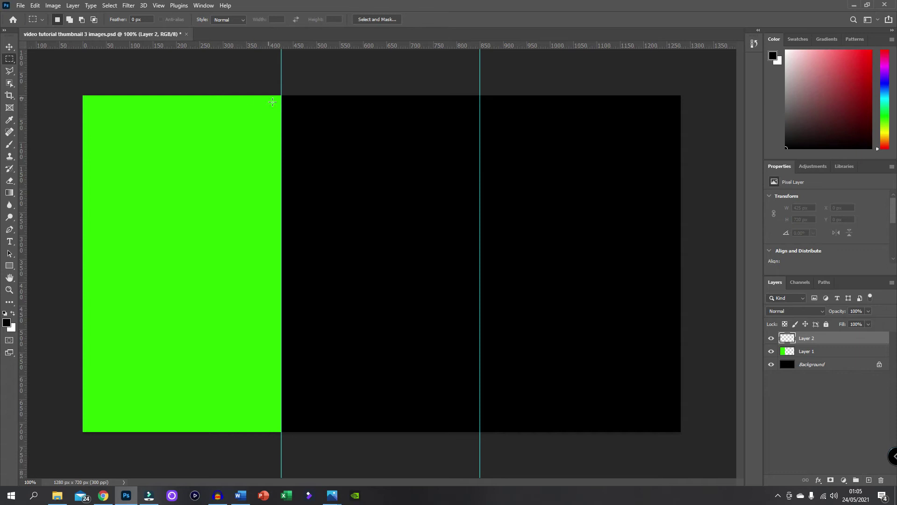
left_click_drag(284, 99, 480, 432)
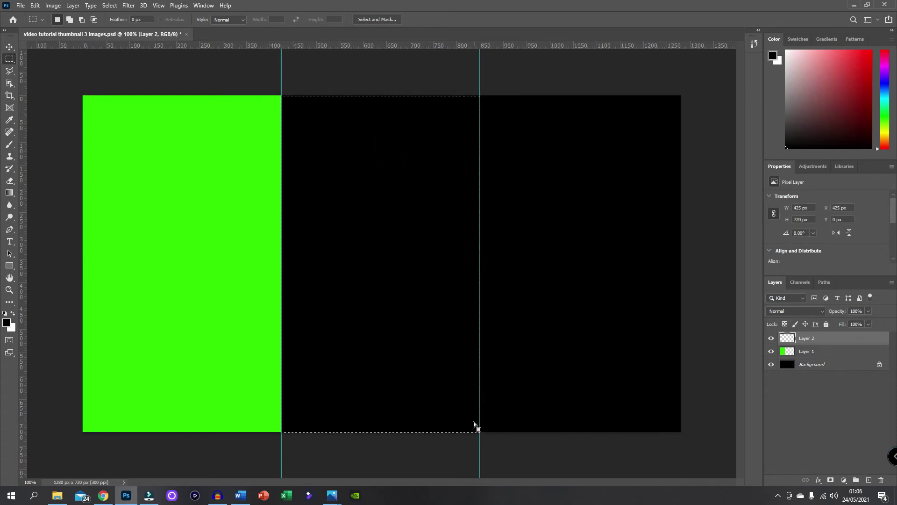
right_click(356, 170)
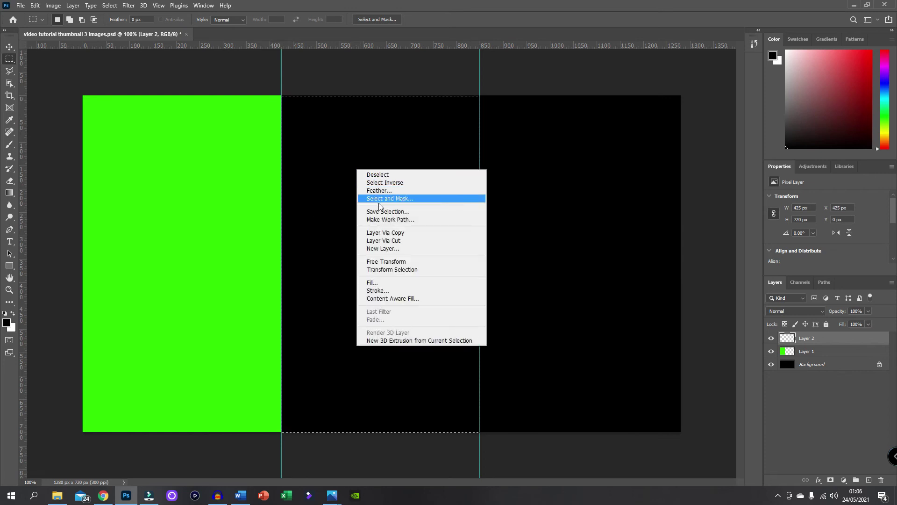
left_click(391, 283)
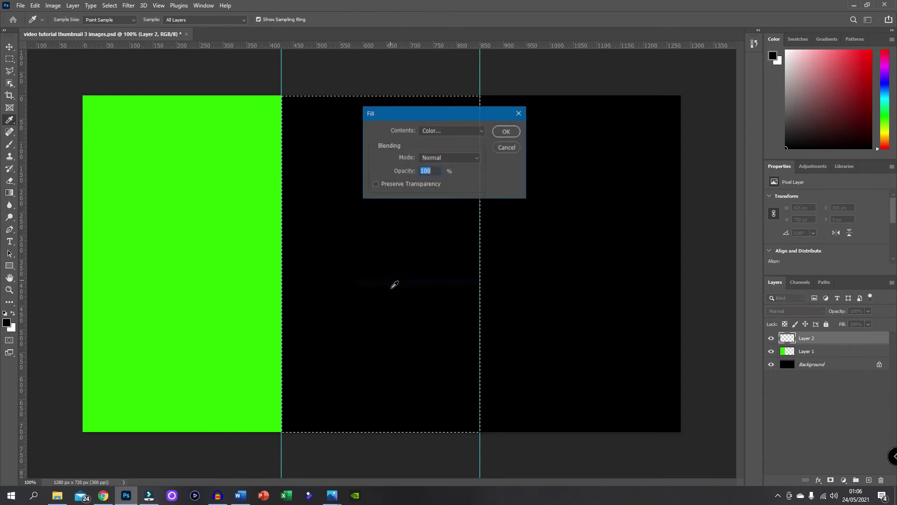
left_click(446, 131)
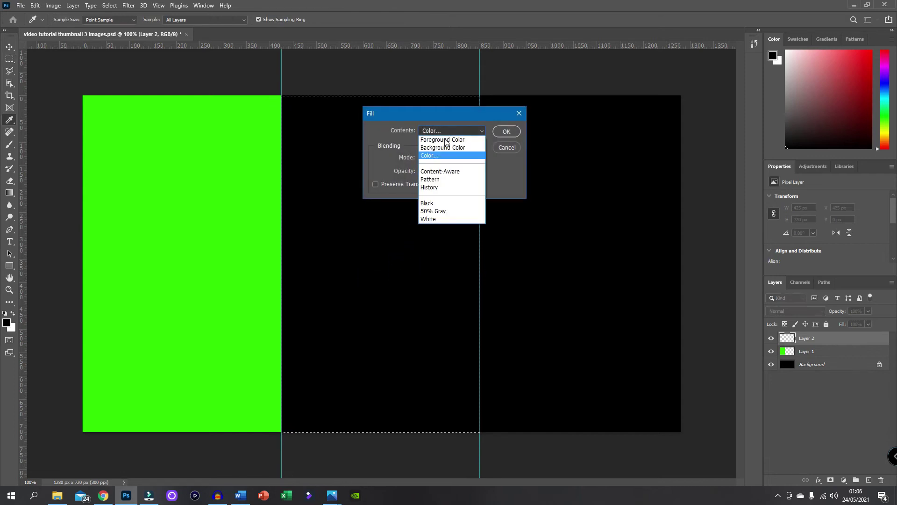
left_click(441, 159)
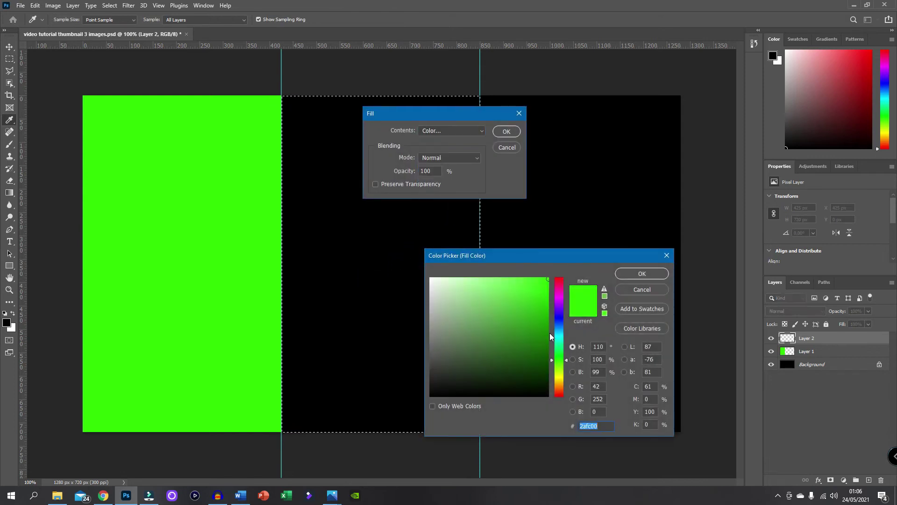
left_click(558, 320)
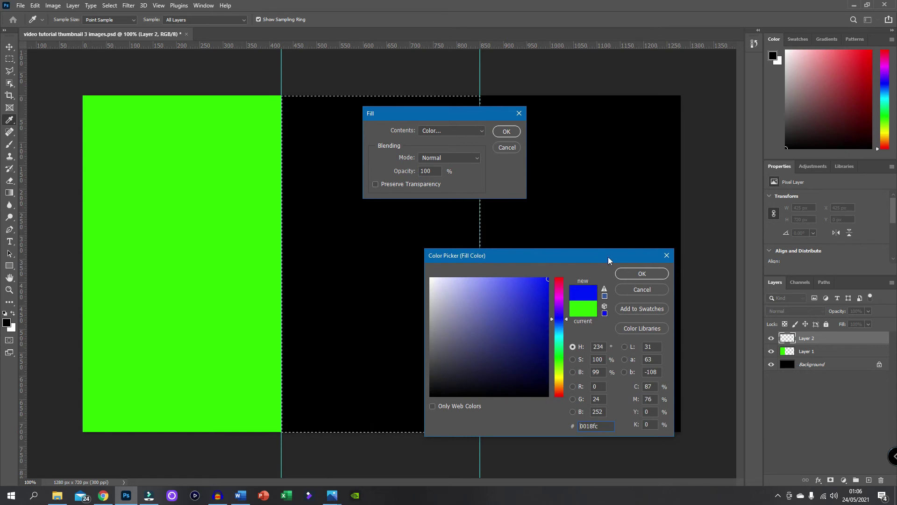
left_click(622, 274)
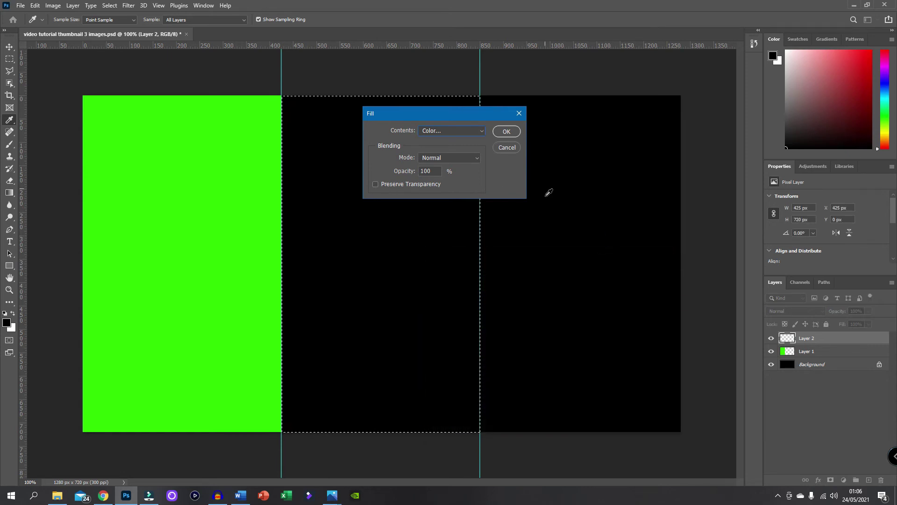
left_click(506, 131)
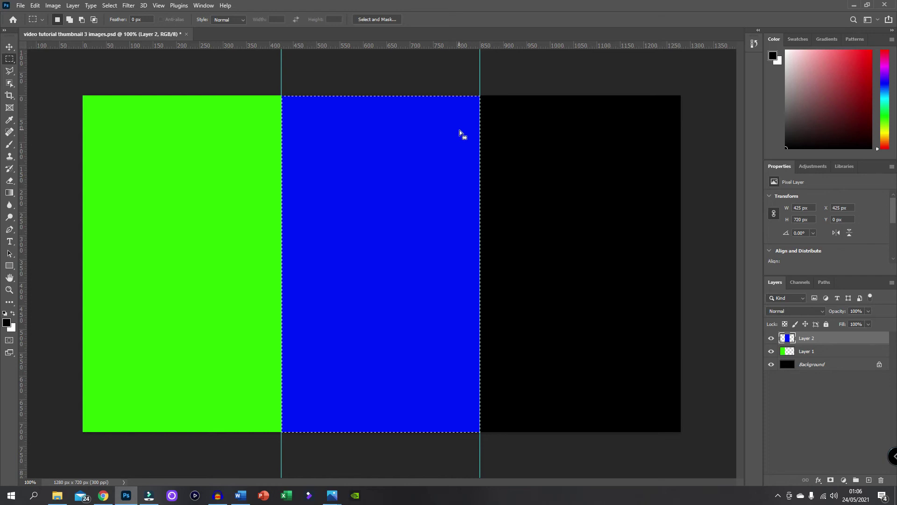
right_click(425, 129)
left_click(463, 135)
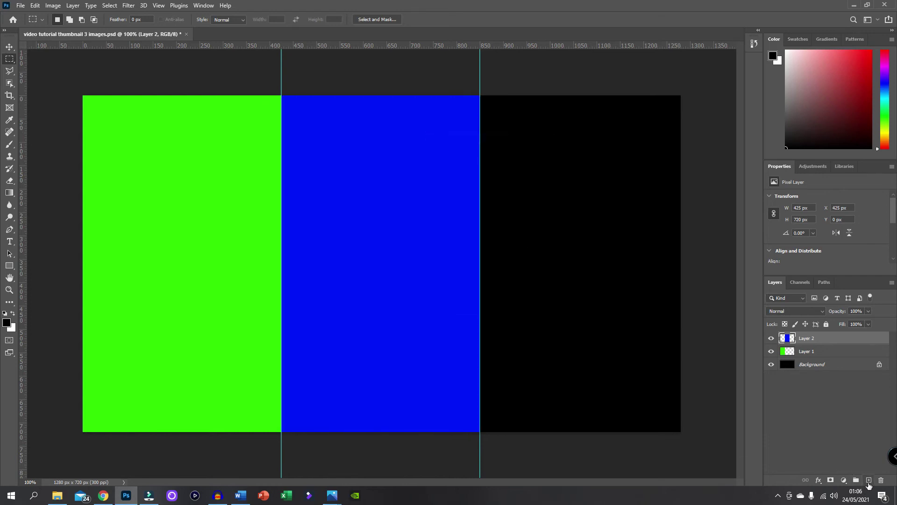
Step: On a new Layer 3, select the right column, fill it with red, then deselect
left_click(869, 480)
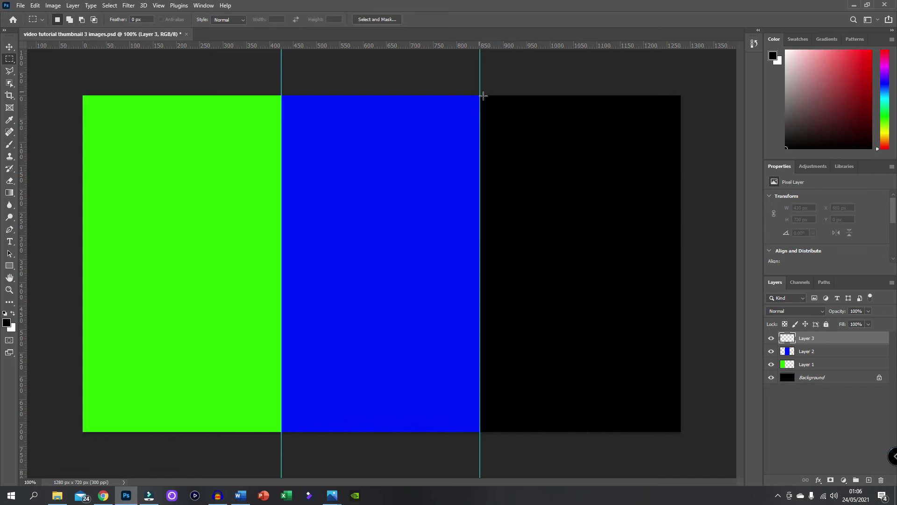
left_click_drag(484, 95, 694, 435)
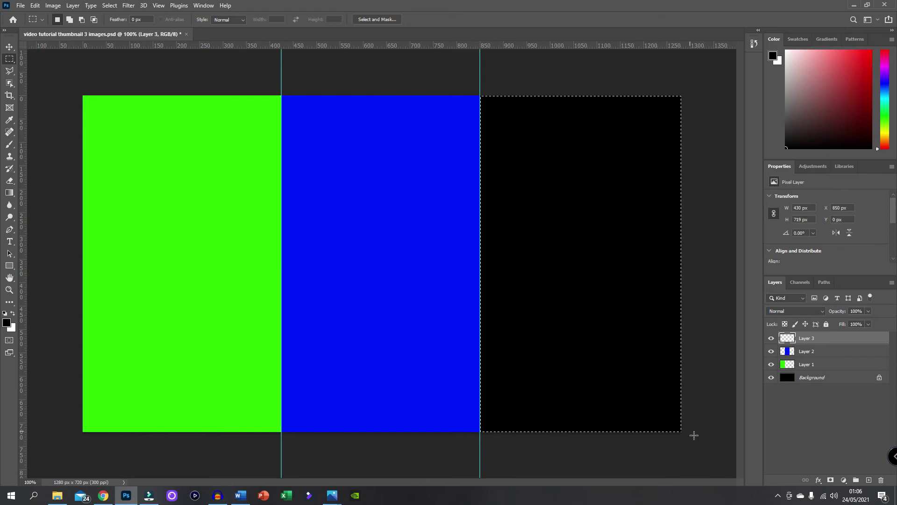
right_click(560, 219)
left_click(594, 330)
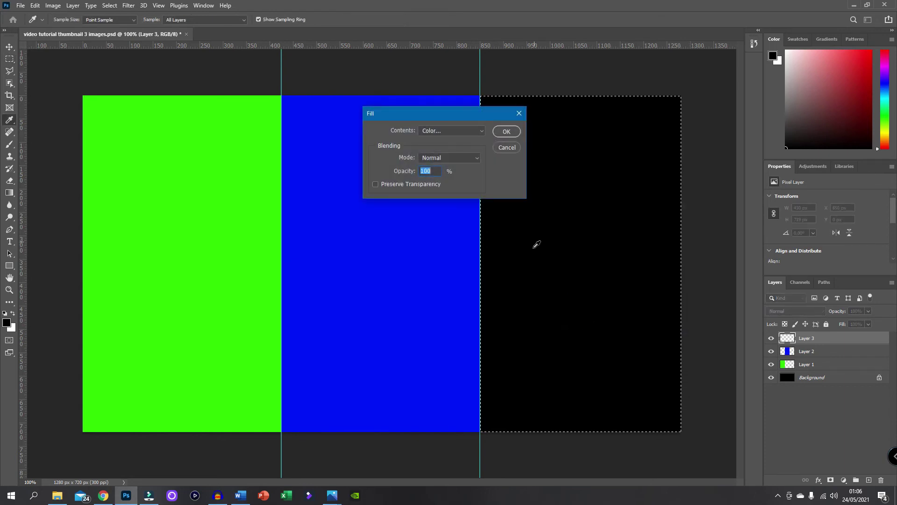
left_click(472, 127)
left_click(459, 155)
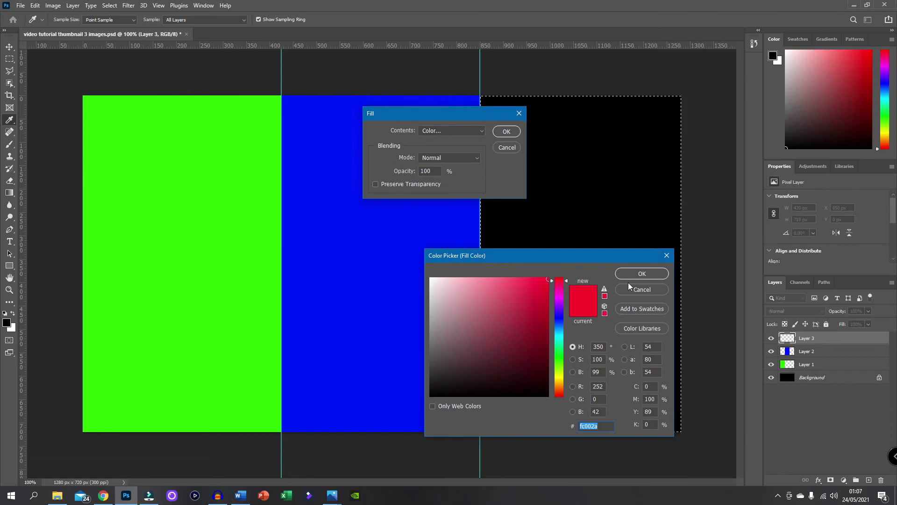
left_click(636, 273)
left_click(495, 133)
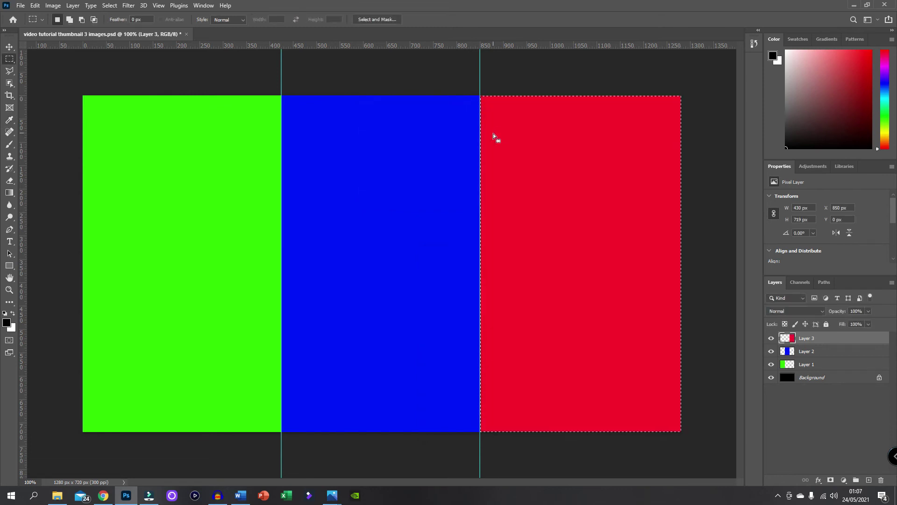
right_click(509, 114)
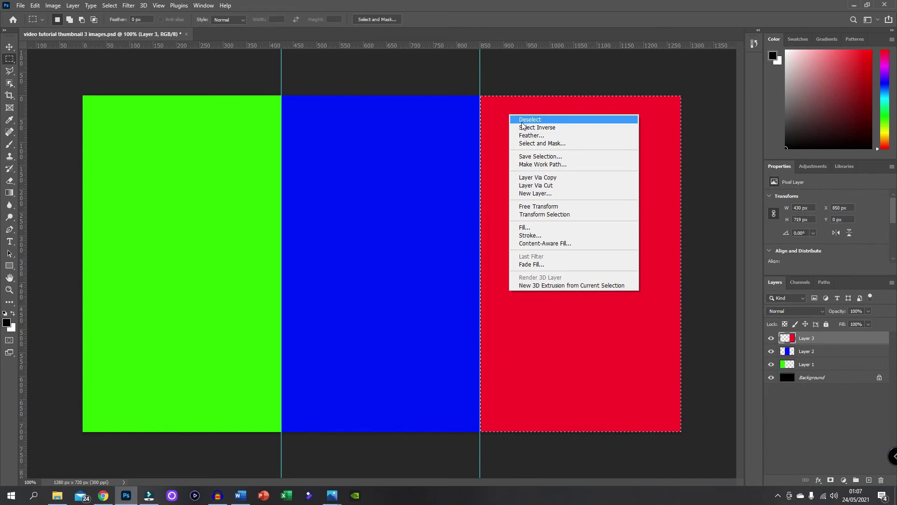
left_click(522, 122)
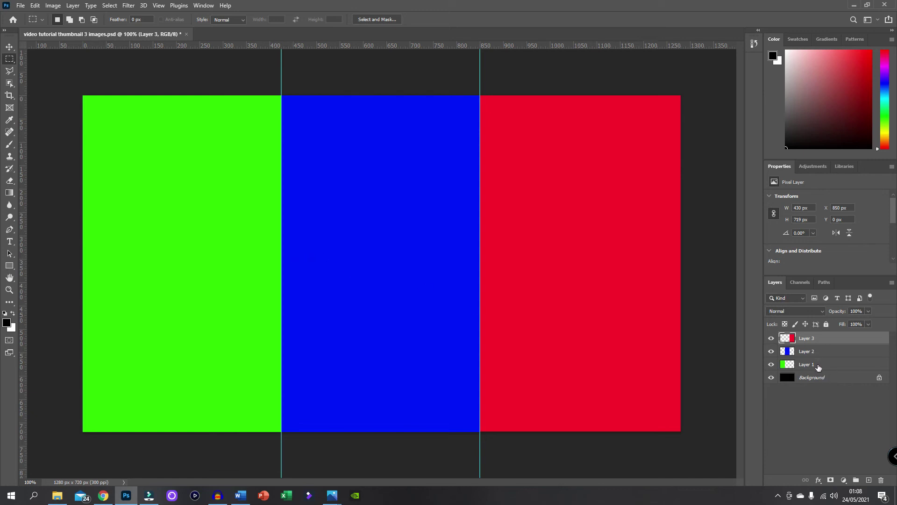
Step: Stack Layer 1 on top, Layer 2 above Layer 3, and make Layer 1 active
left_click_drag(817, 370, 823, 337)
left_click_drag(815, 370, 818, 354)
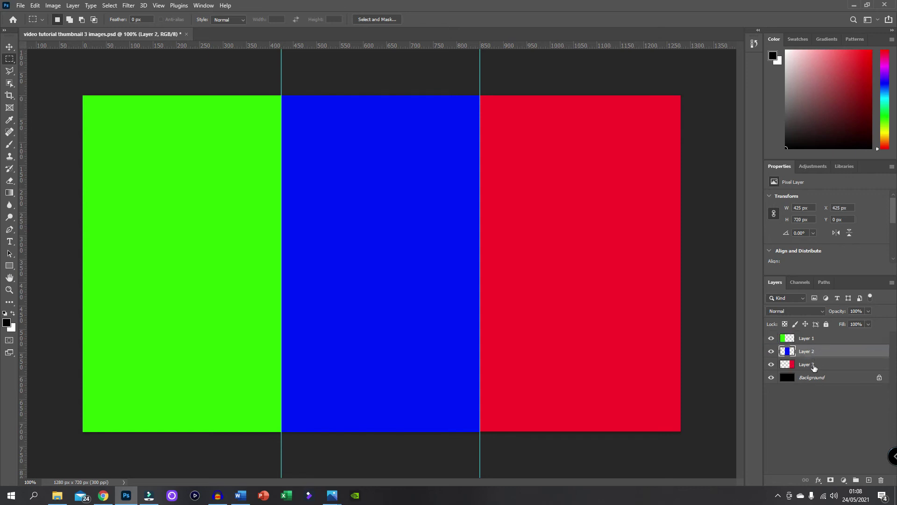
left_click(813, 368)
left_click(822, 340)
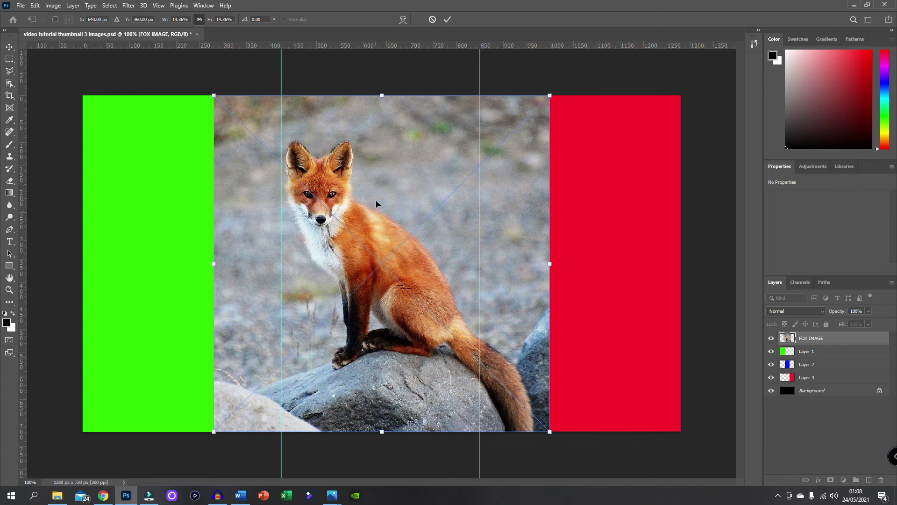
Step: Move the placed fox photo left, commit it, and clip it to Layer 1
left_click_drag(376, 201, 196, 202)
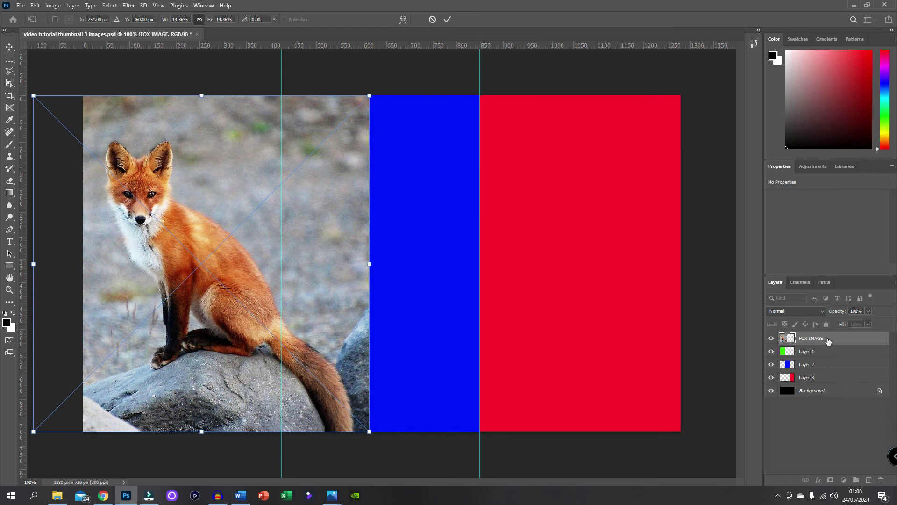
left_click(448, 21)
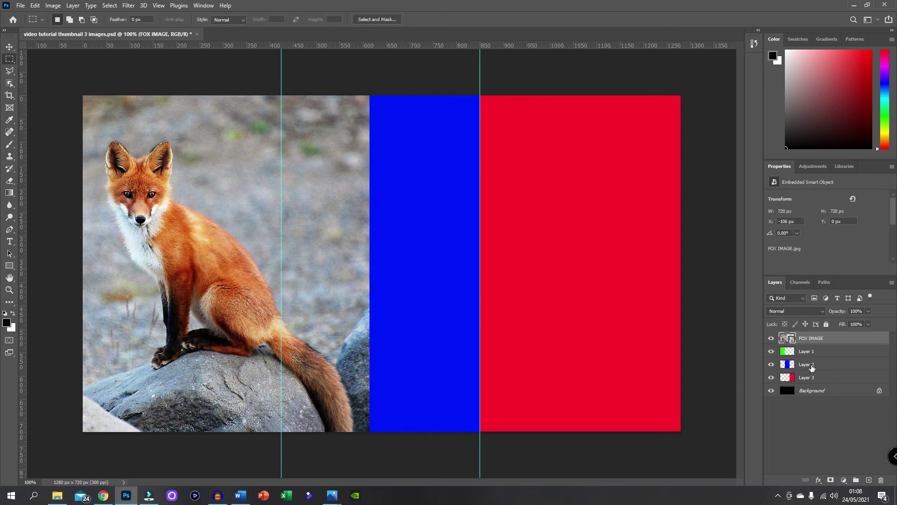
right_click(839, 345)
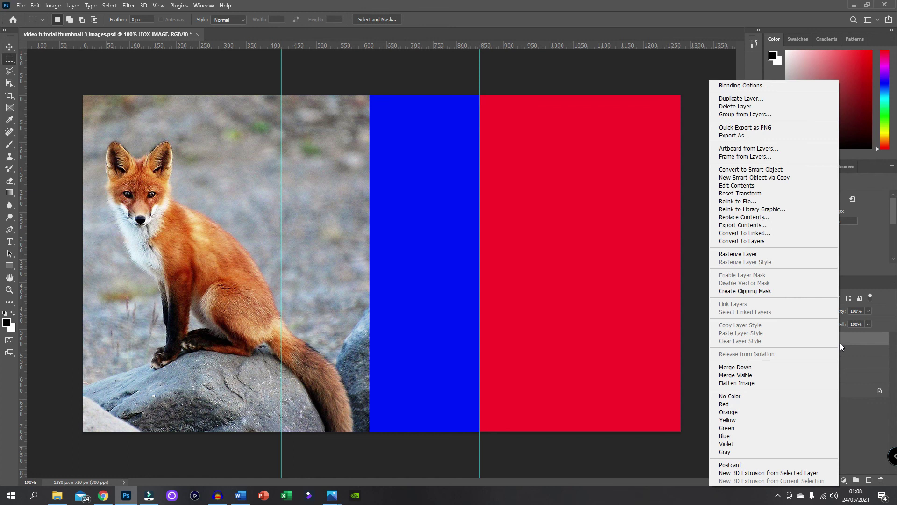
left_click(763, 292)
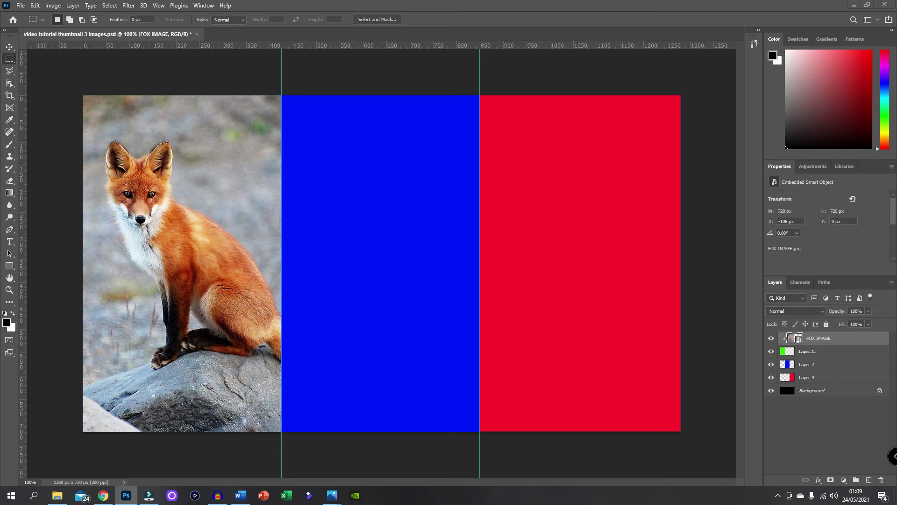
Step: Place the lion cub photo above Layer 2, clip it there, and nudge it into position
left_click_drag(361, 244, 336, 255)
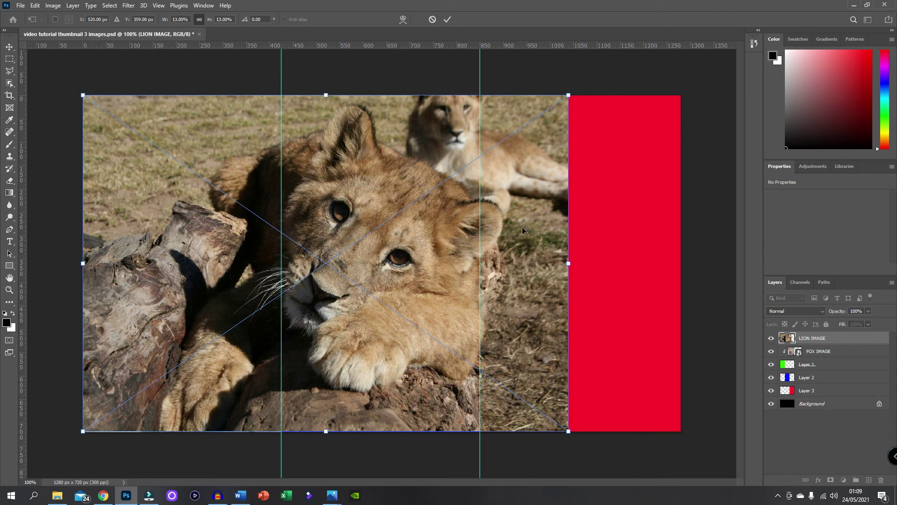
left_click(447, 19)
left_click_drag(820, 346, 822, 376)
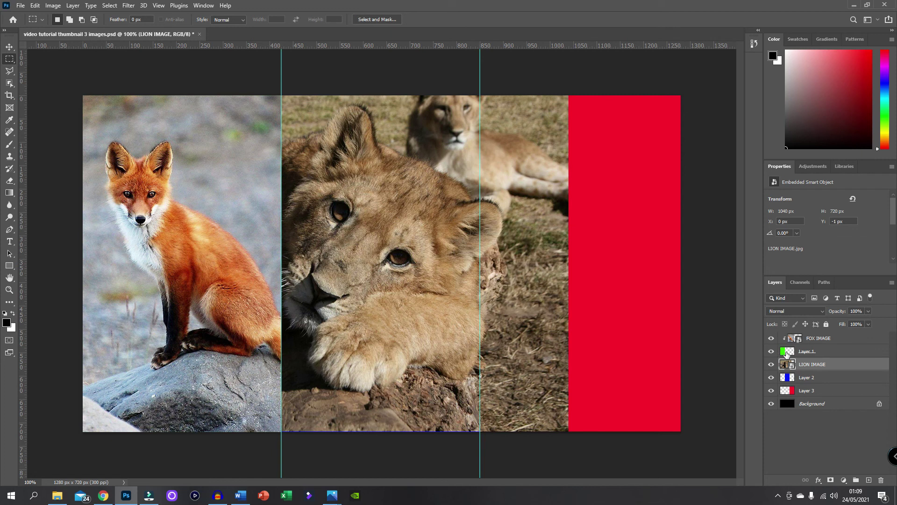
right_click(807, 366)
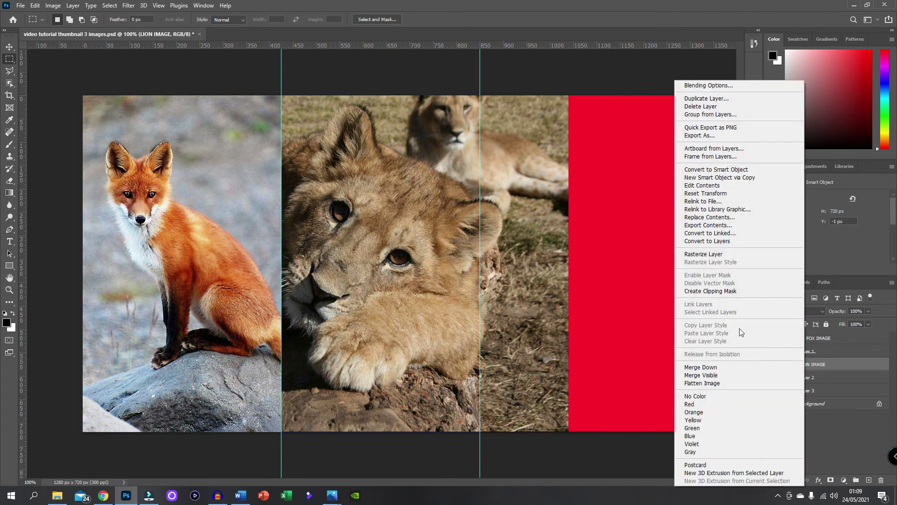
left_click(714, 291)
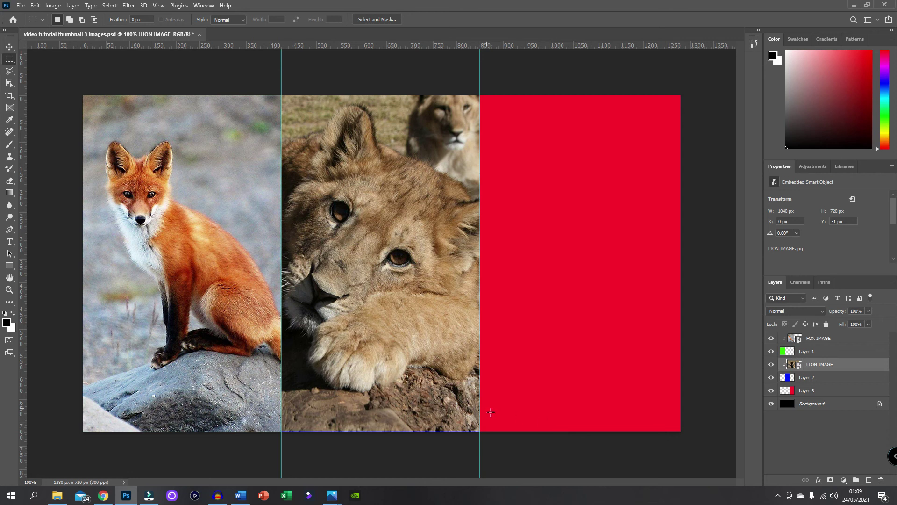
left_click(9, 47)
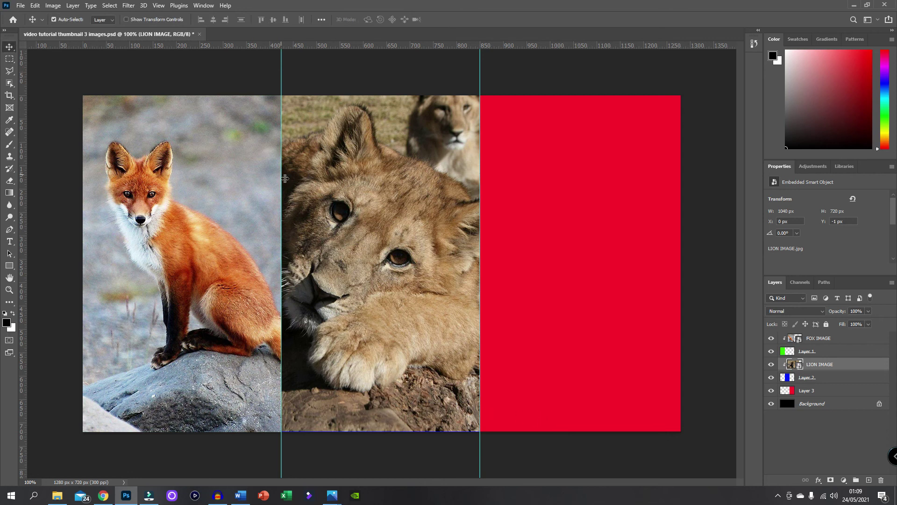
left_click_drag(308, 179, 308, 180)
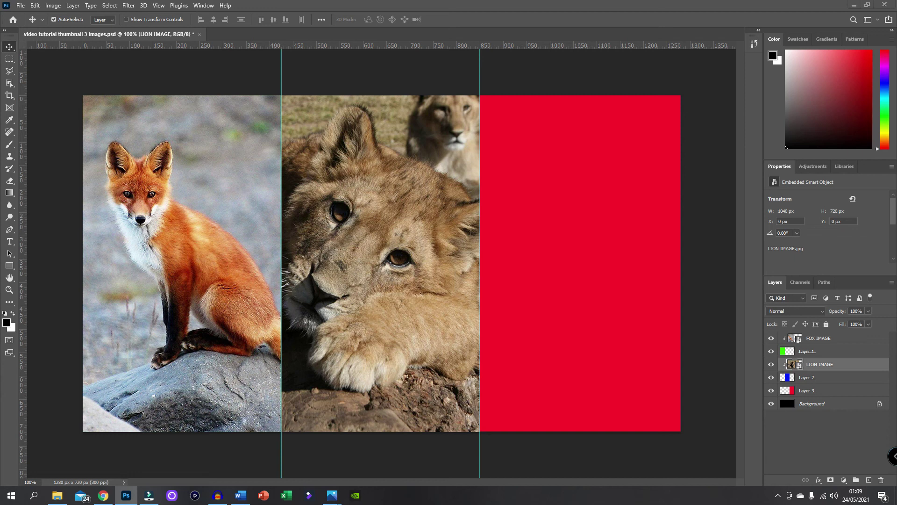
Step: Place the tiger photo, move its layer above Layer 3, and clip it to that layer
left_click_drag(89, 269, 714, 266)
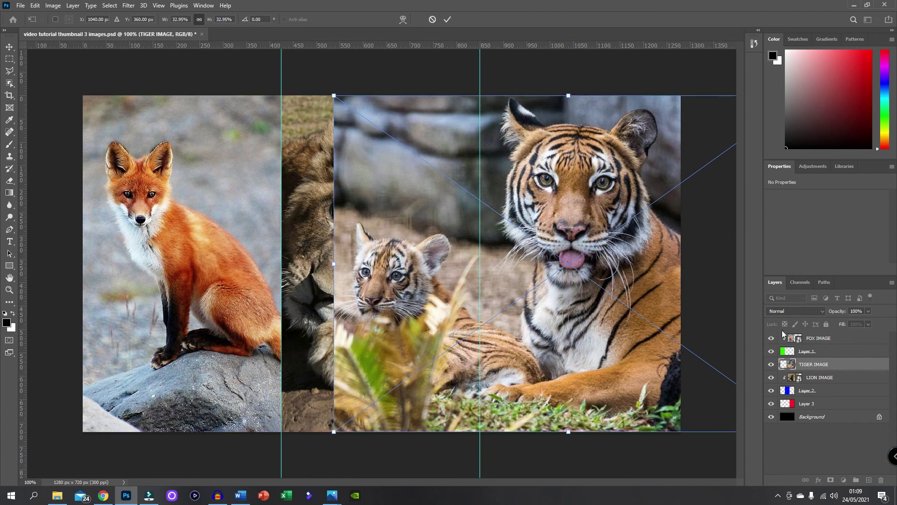
left_click(447, 19)
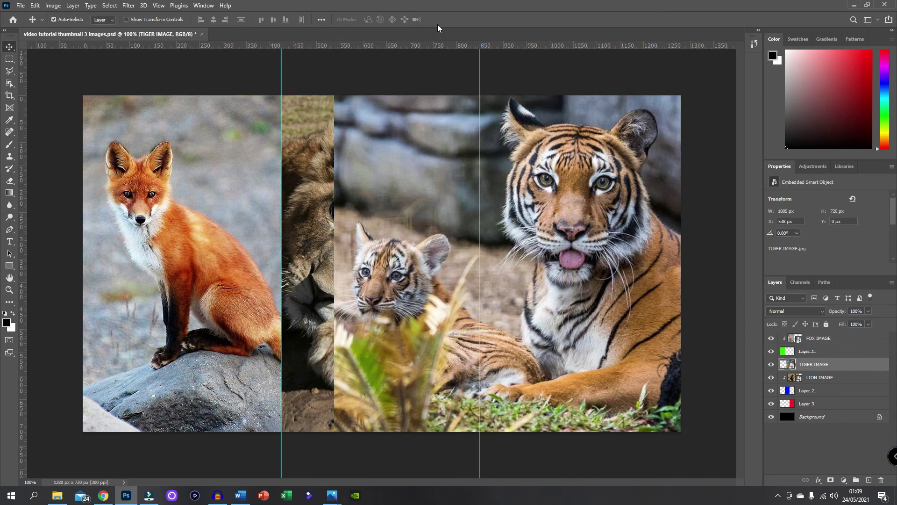
left_click_drag(830, 364, 831, 399)
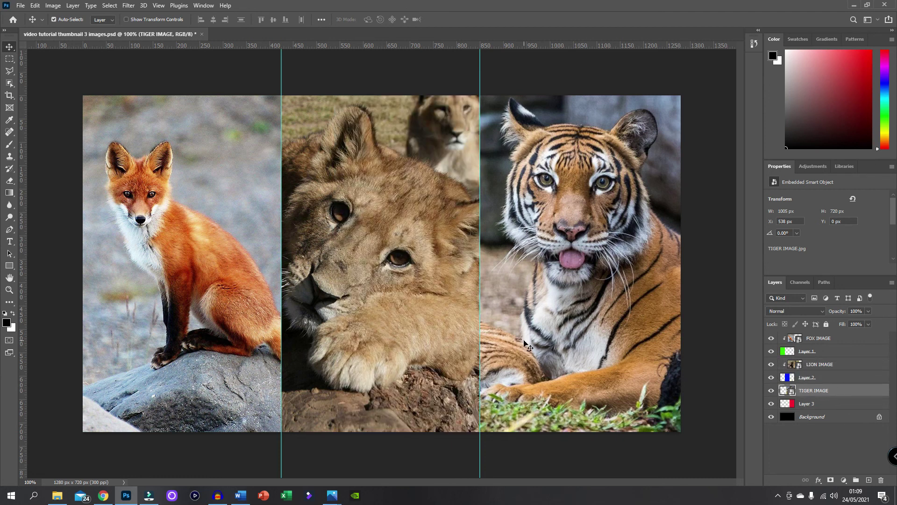
right_click(823, 388)
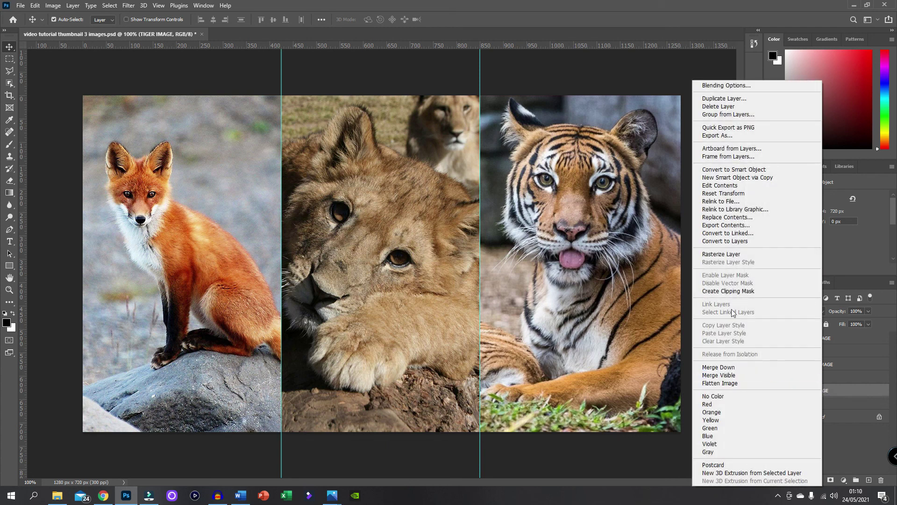
left_click(729, 290)
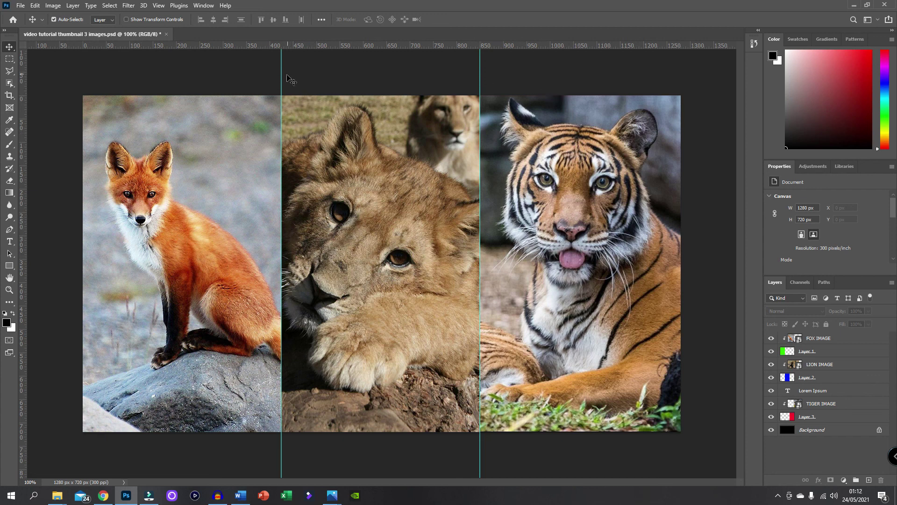
Step: Turn off Guides under View > Show to hide the two cyan vertical panel dividers
left_click(158, 5)
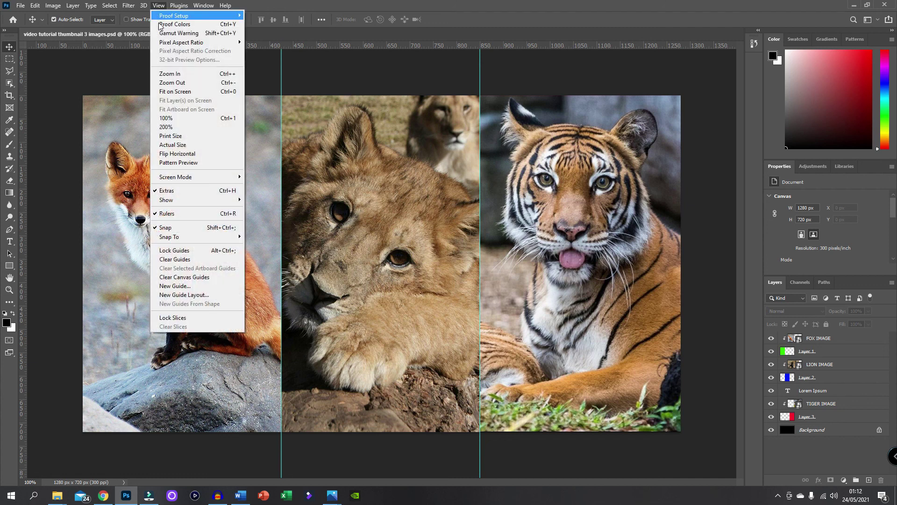
mouse_move(187, 202)
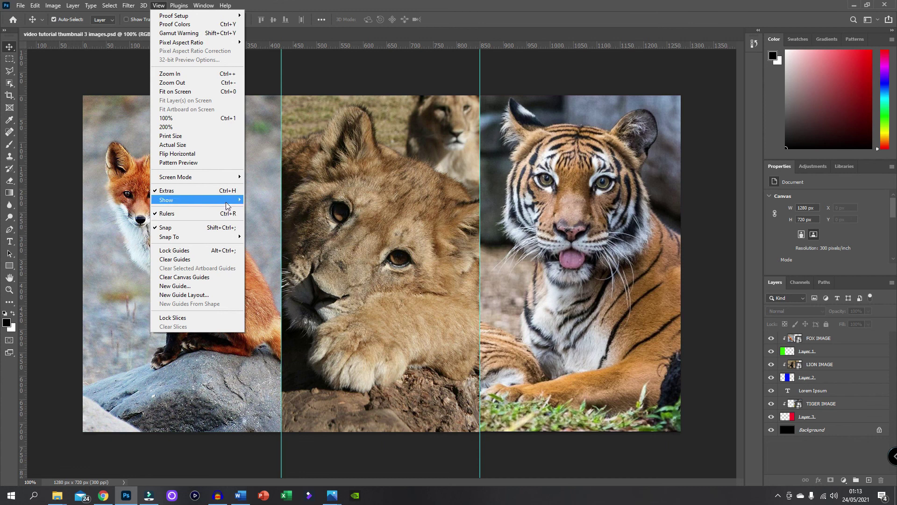
left_click(260, 235)
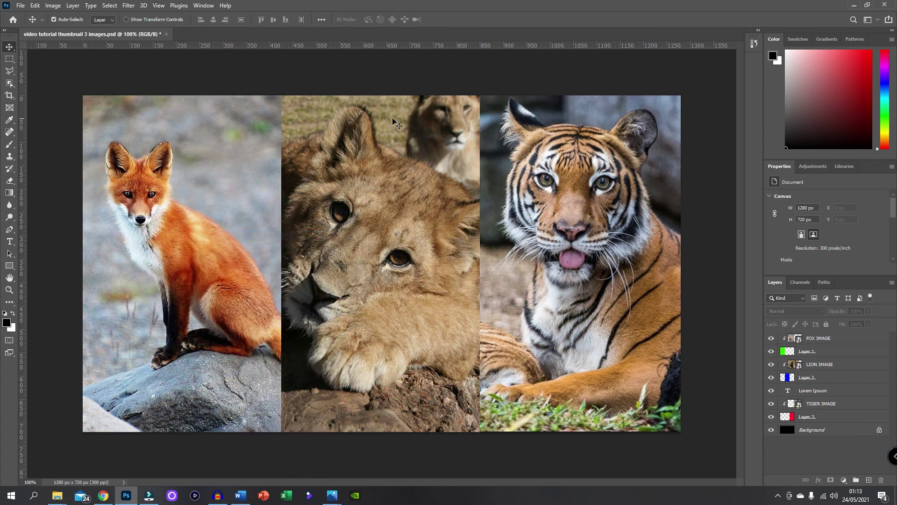